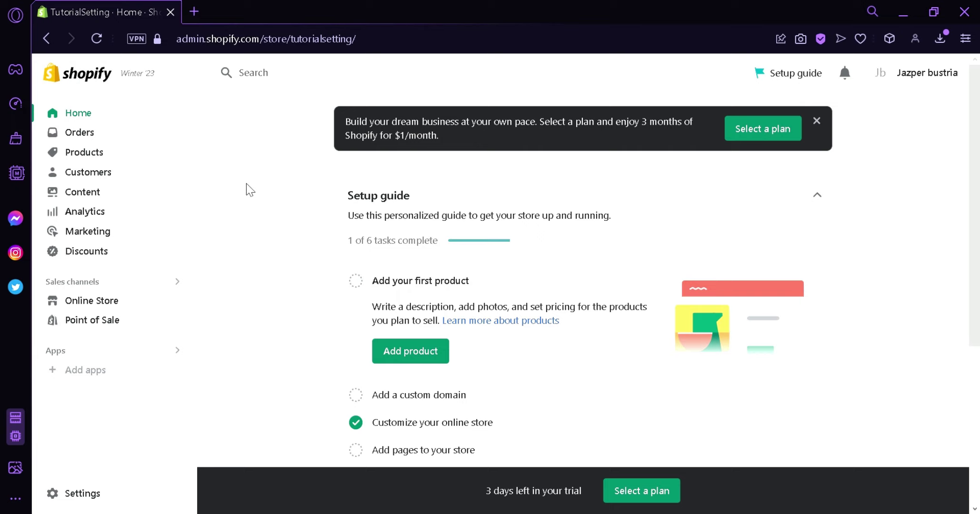
Open Settings to view the Store details with the Philippines billing address.
{"action": "left_click", "coordinate": [99, 499]}
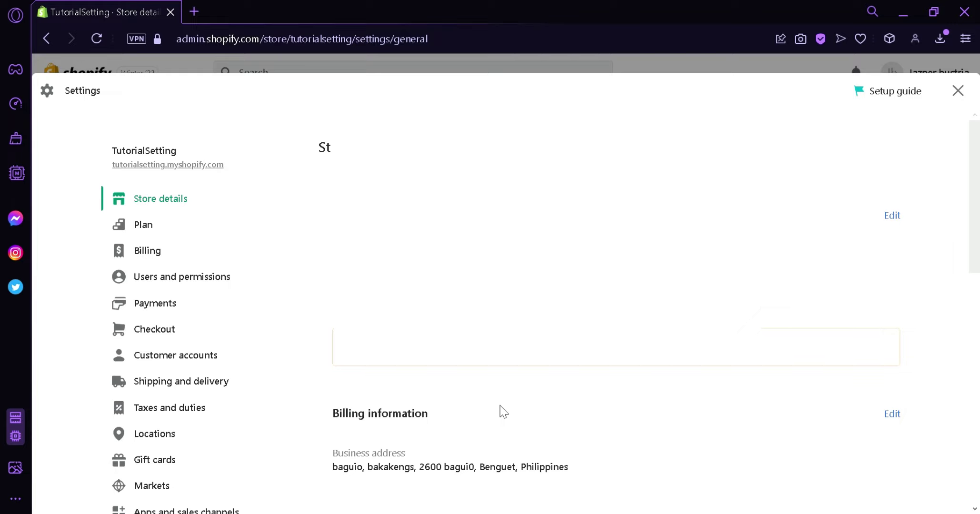
Edit Billing information and open the Country/region dropdown, leaving it on Philippines.
{"action": "left_click", "coordinate": [892, 413]}
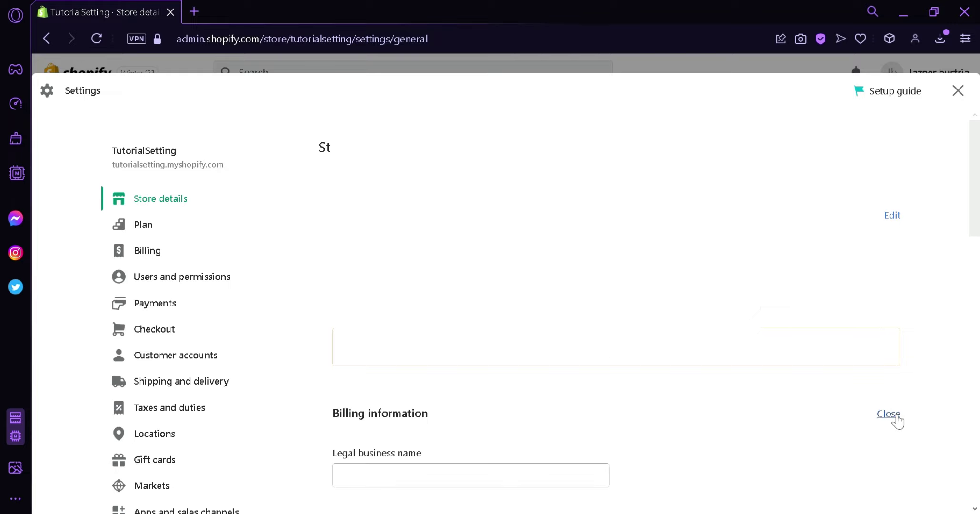
{"action": "scroll", "coordinate": [389, 439], "scroll_direction": "down", "scroll_amount": 3}
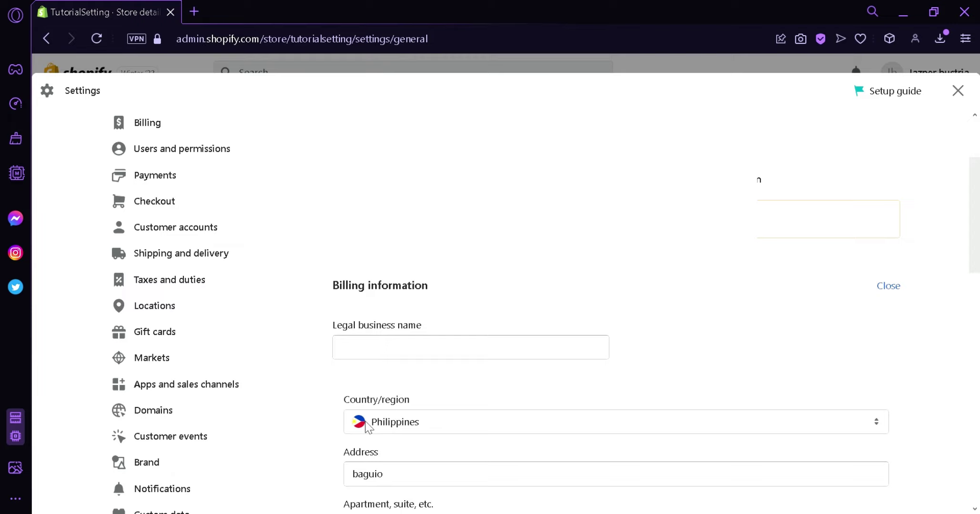
{"action": "left_click", "coordinate": [374, 430]}
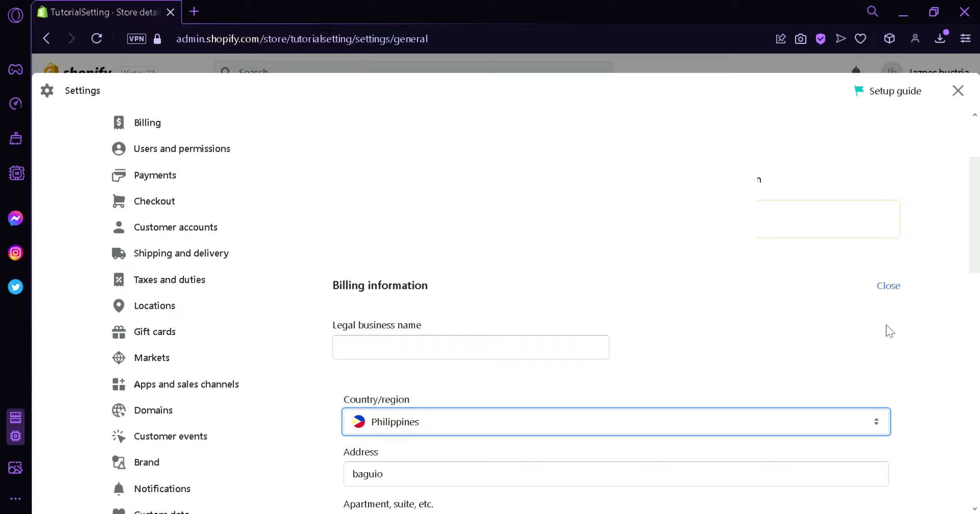
{"action": "left_click", "coordinate": [896, 365]}
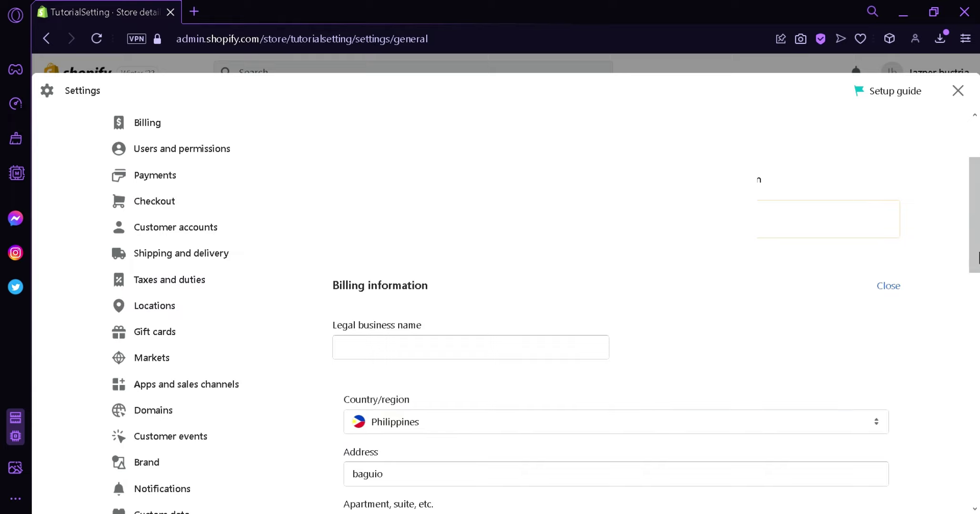
{"action": "left_click_drag", "start_coordinate": [978, 253], "coordinate": [963, 444]}
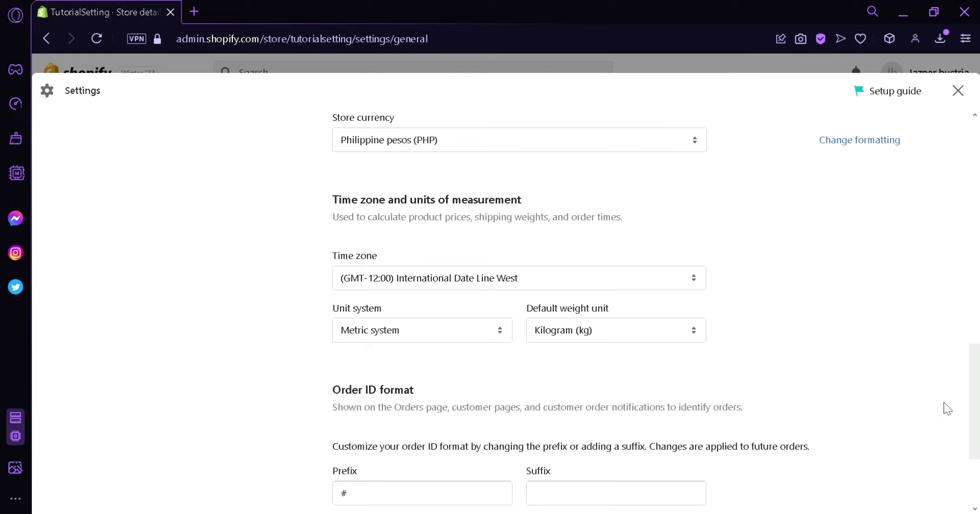
{"action": "left_click_drag", "start_coordinate": [946, 409], "coordinate": [946, 188]}
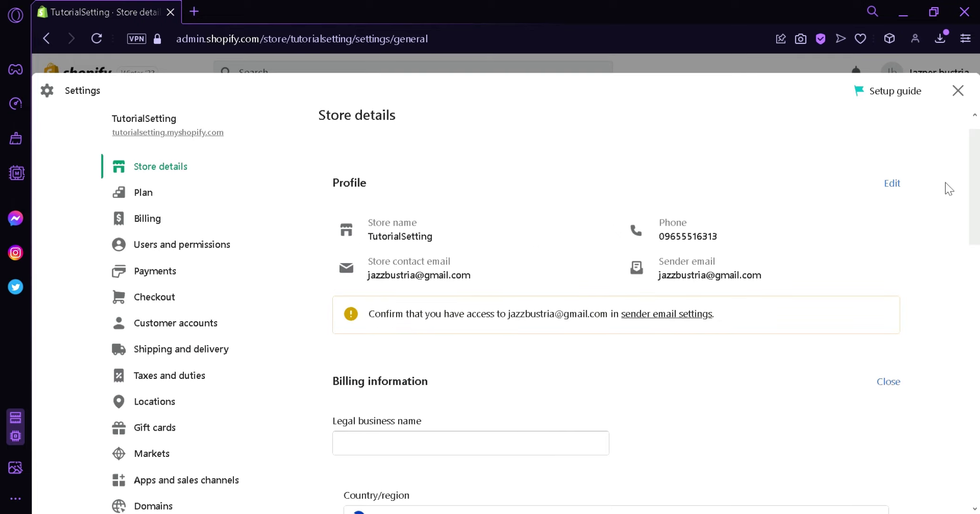